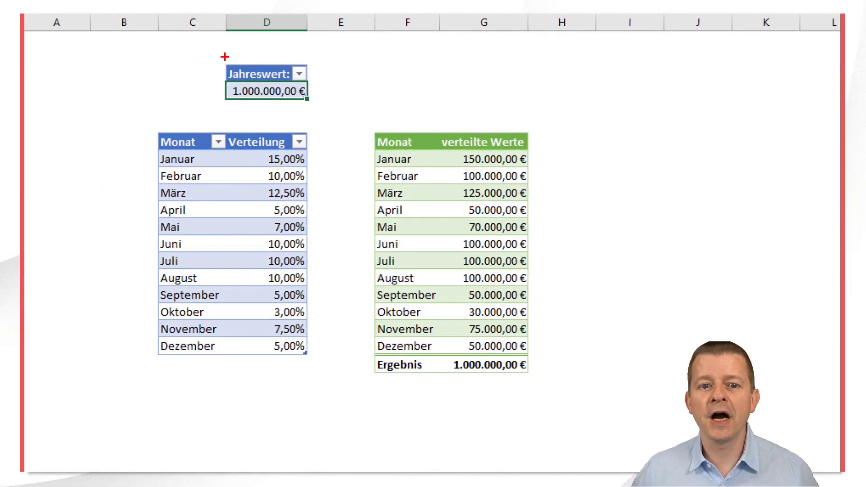
Drag across the Jahreswert and monthly distribution tables on the worksheet
mouse_move(220, 58)
mouse_down()
mouse_move(283, 105)
mouse_move(316, 104)
mouse_up()
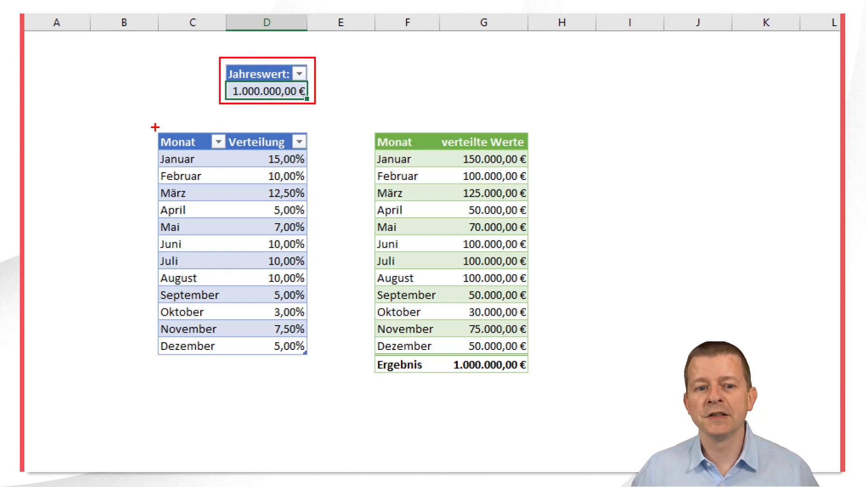
drag(154, 127, 312, 361)
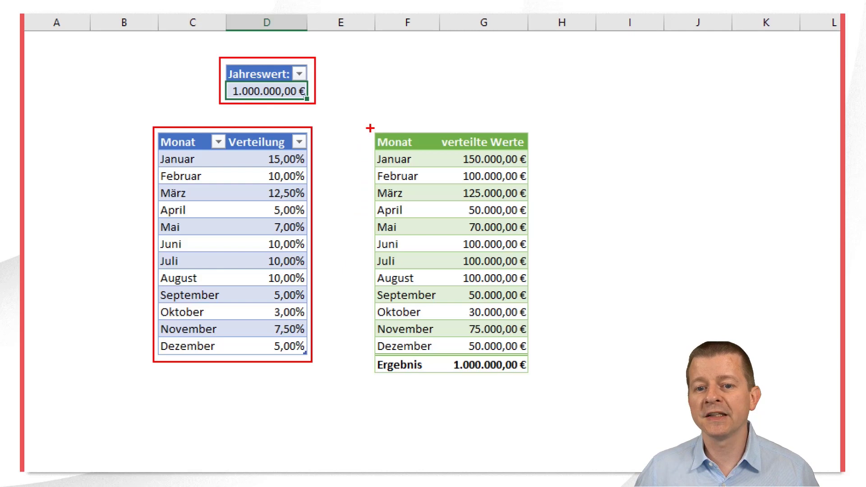
drag(372, 128, 501, 379)
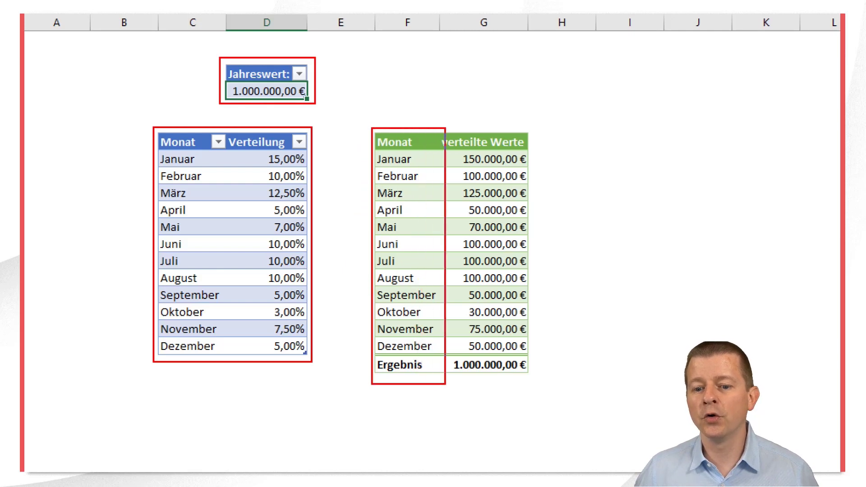
drag(501, 379, 538, 380)
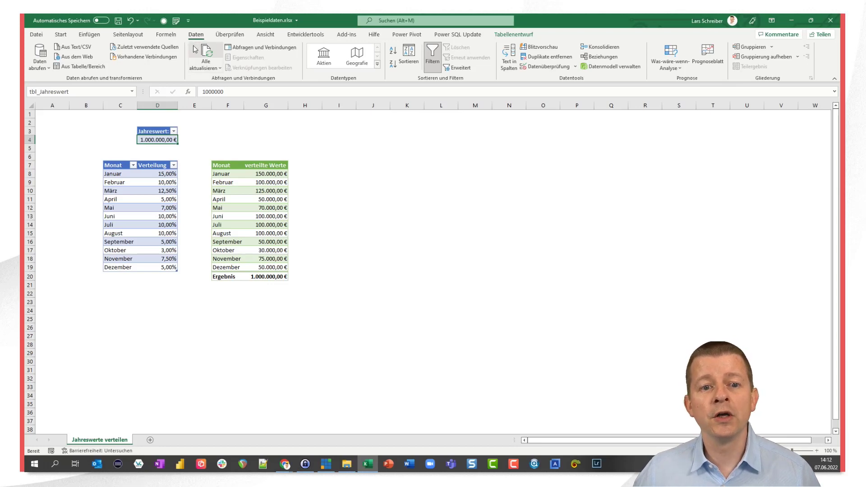
Load the Jahreswert table into Power Query and keep it as connection-only query tbl_Jahreswert
click(95, 67)
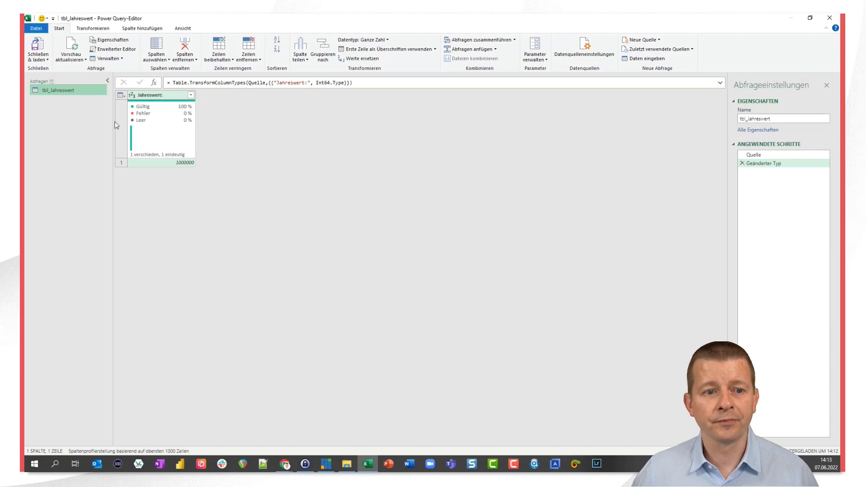
click(40, 46)
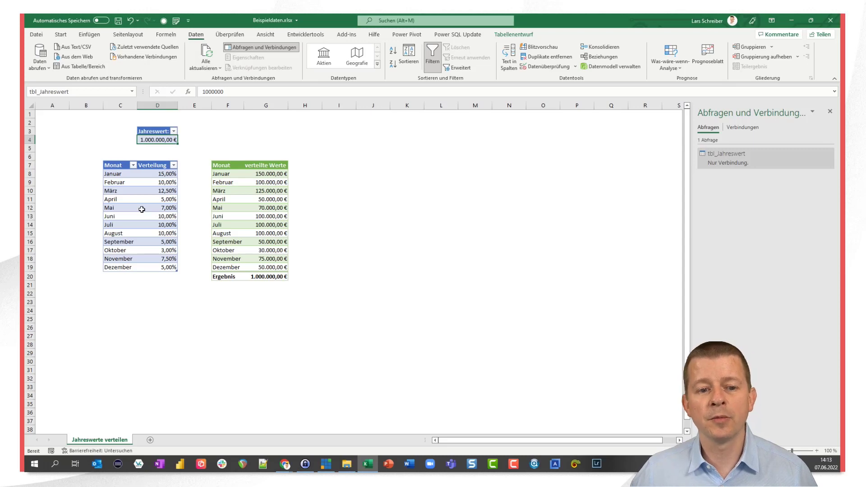
click(142, 209)
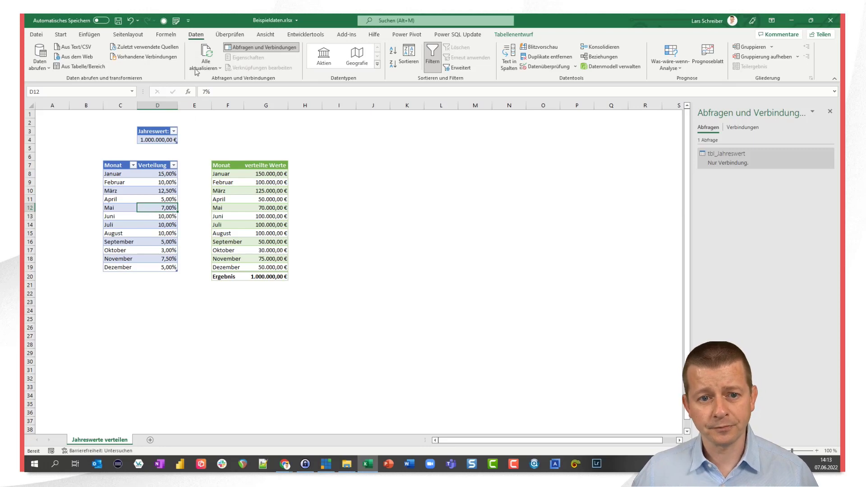
Load the distribution table as tbl_Monatsverteilung, replacing Verteilung's type with Prozentsatz
click(83, 67)
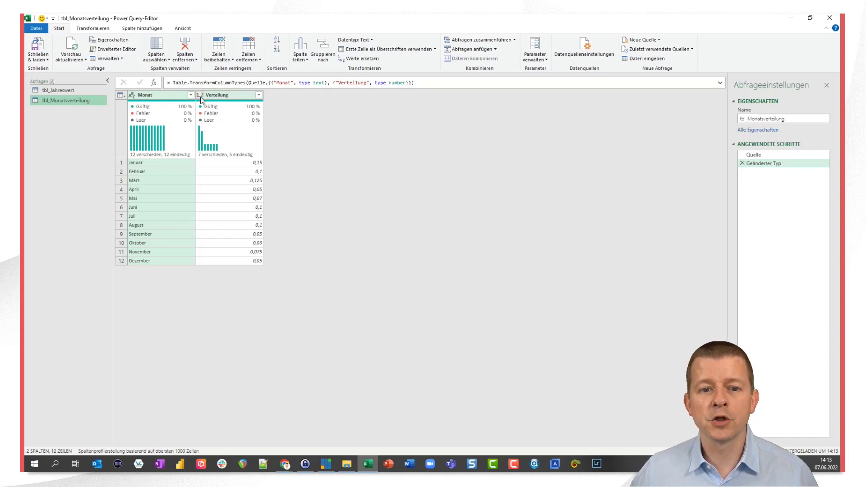
click(201, 97)
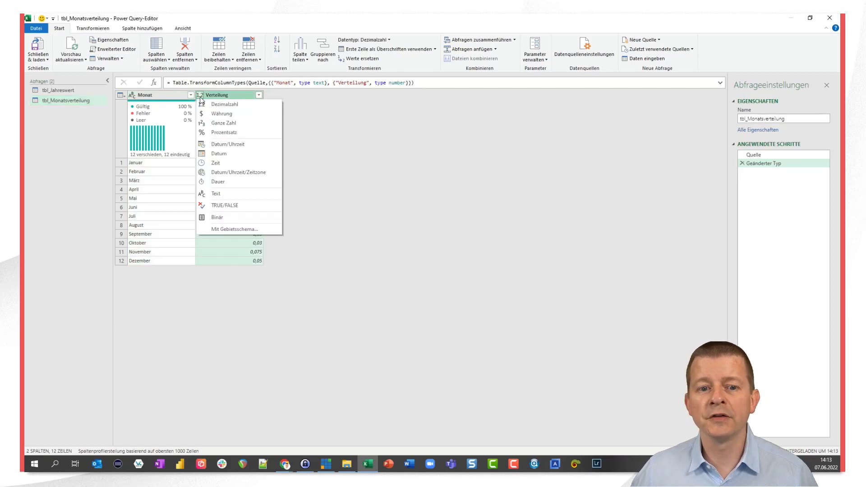
click(214, 134)
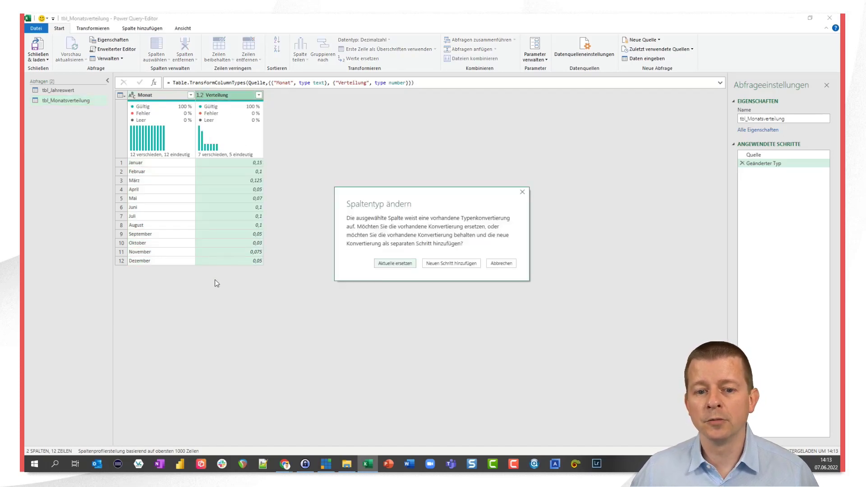
click(381, 264)
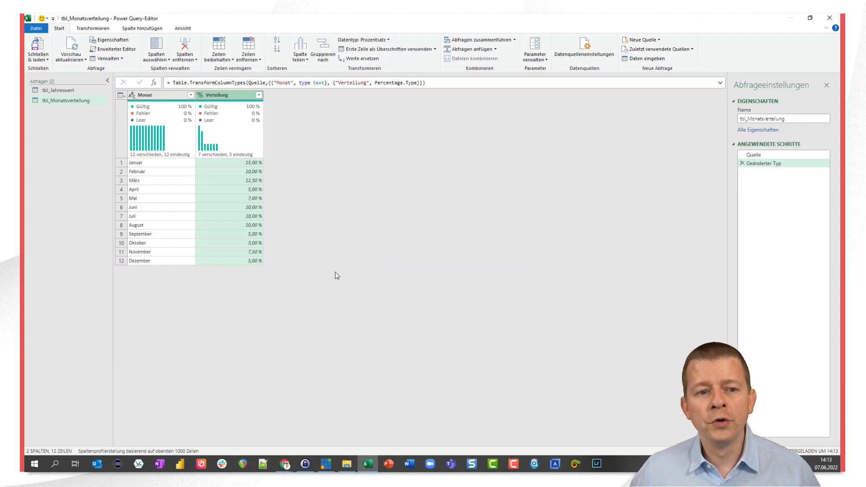
click(63, 91)
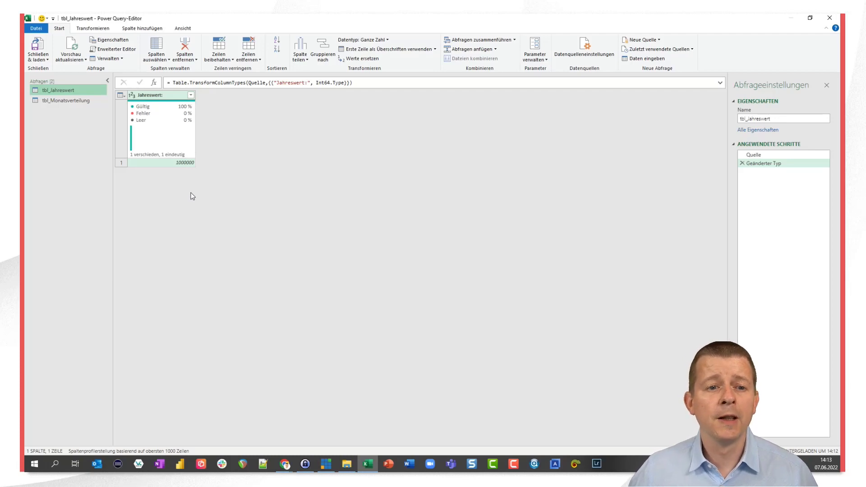
Add a custom column to tbl_Jahreswert with the formula = tbl_Monatsverteilung
click(137, 30)
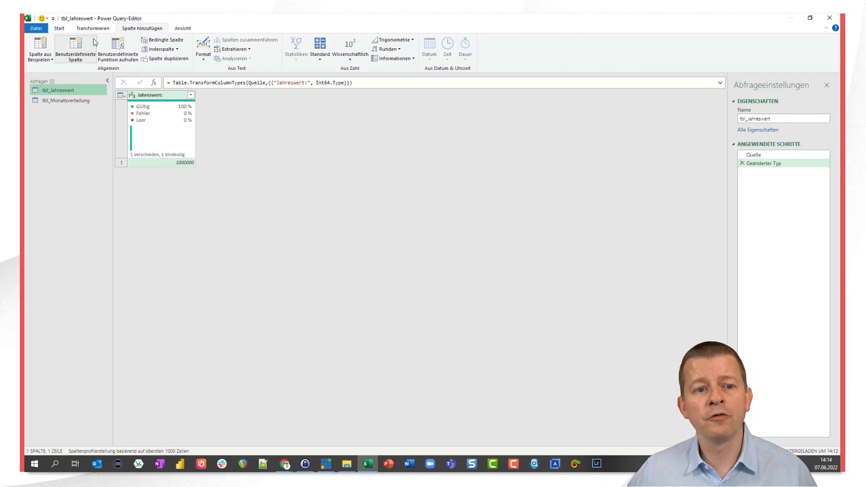
click(76, 50)
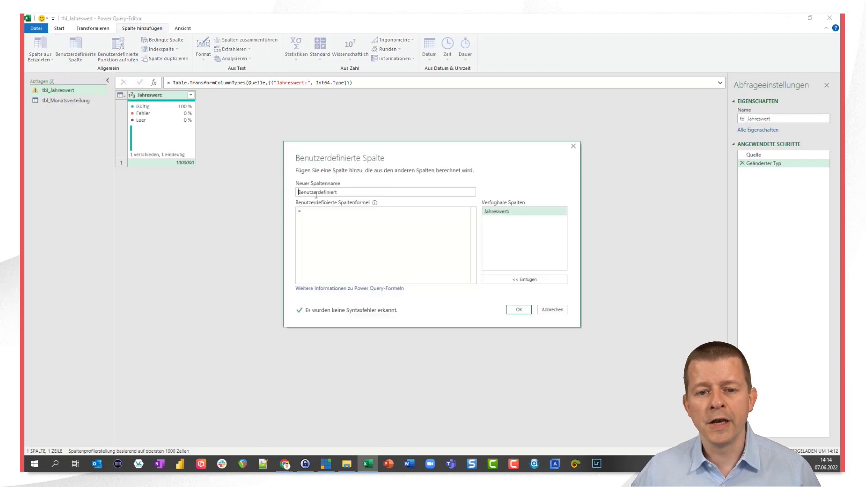
double_click(322, 192)
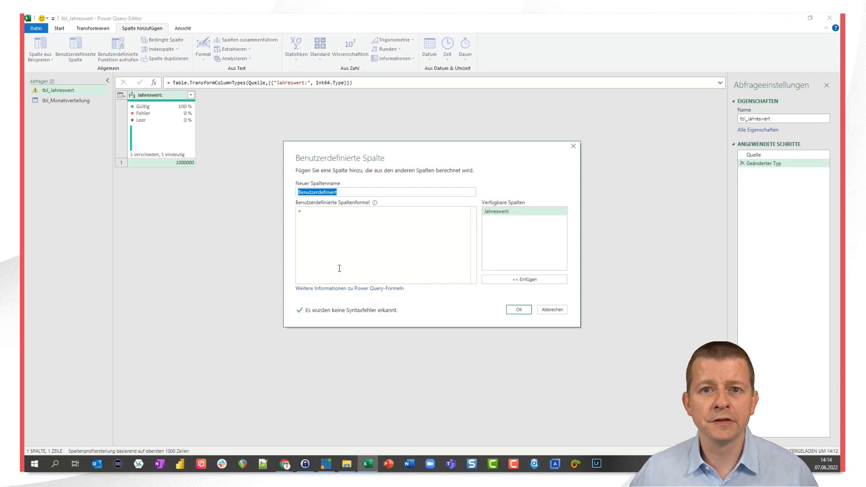
click(330, 229)
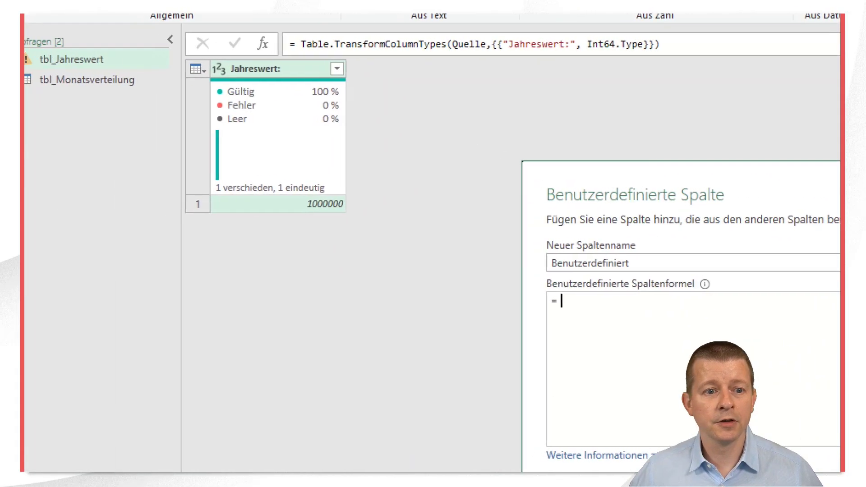
click(120, 121)
mouse_move(49, 69)
mouse_down()
mouse_move(163, 92)
mouse_move(356, 226)
mouse_move(634, 306)
mouse_up()
drag(610, 304, 634, 306)
key(Escape)
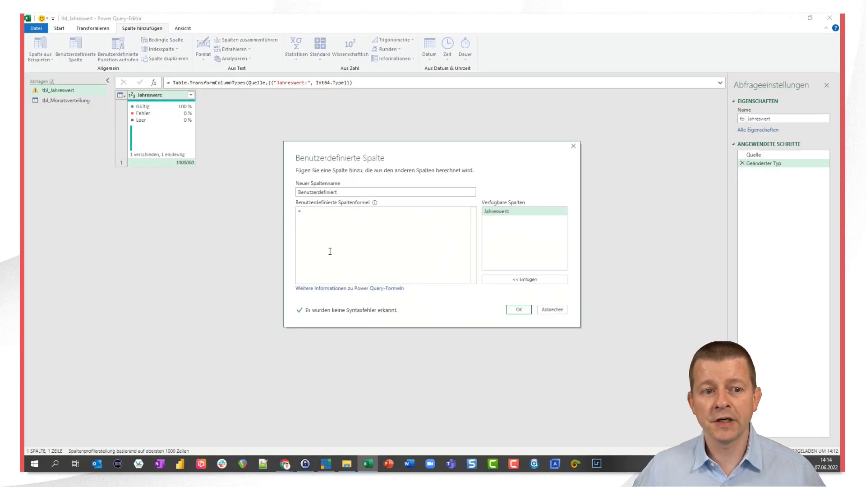
text(tbl_m)
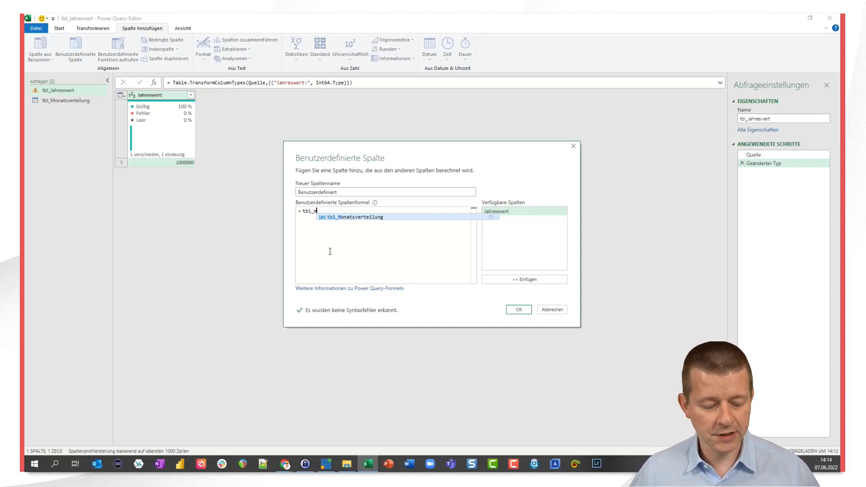
key(Tab)
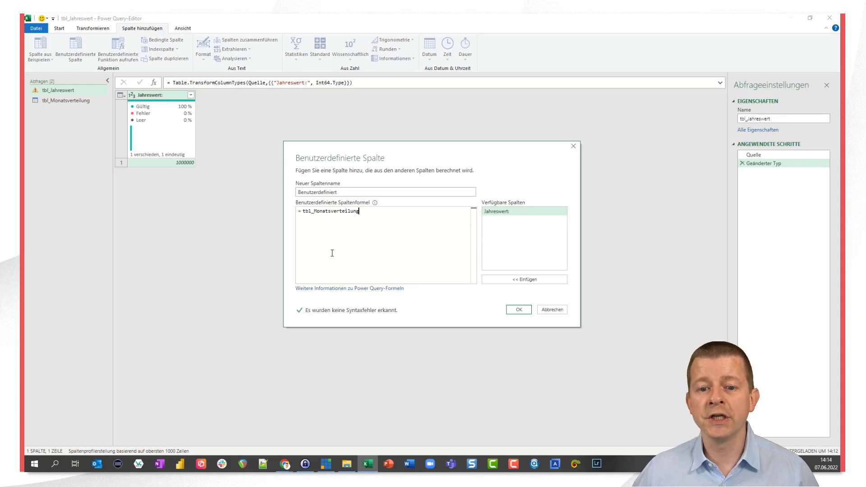
click(519, 310)
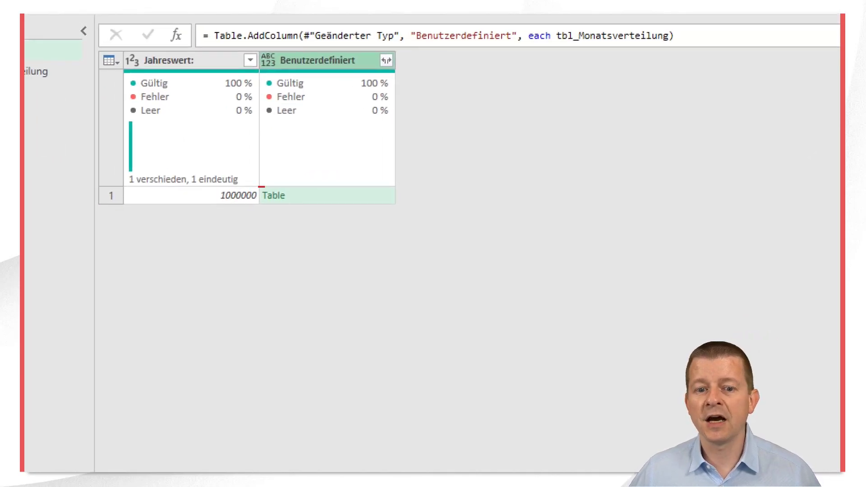
Preview the nested Table in Benutzerdefiniert, enlarged to show all 12 months and percentages
drag(258, 186, 290, 204)
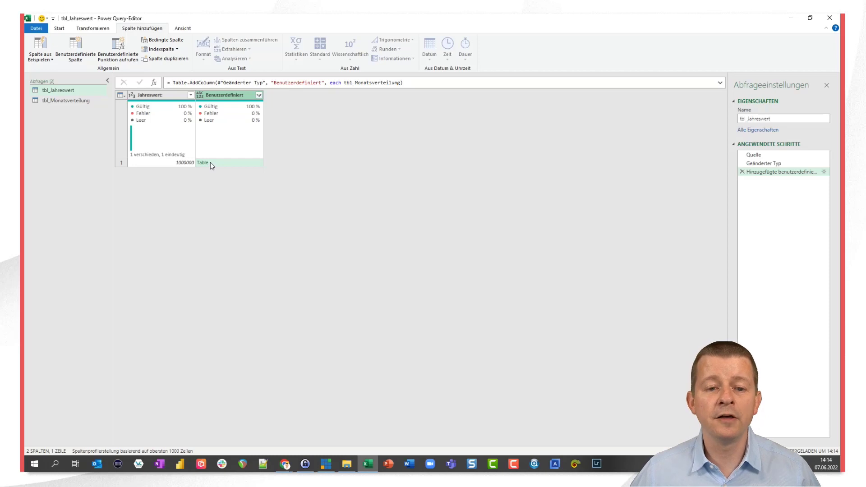
click(210, 162)
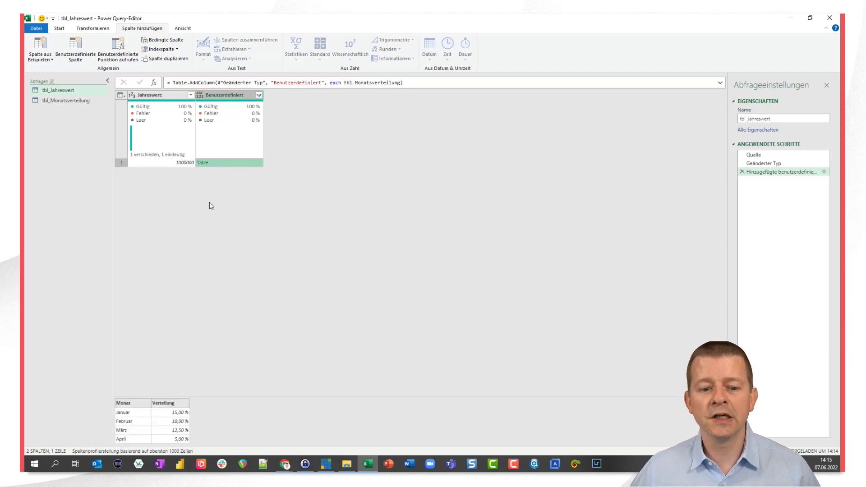
drag(234, 396, 234, 192)
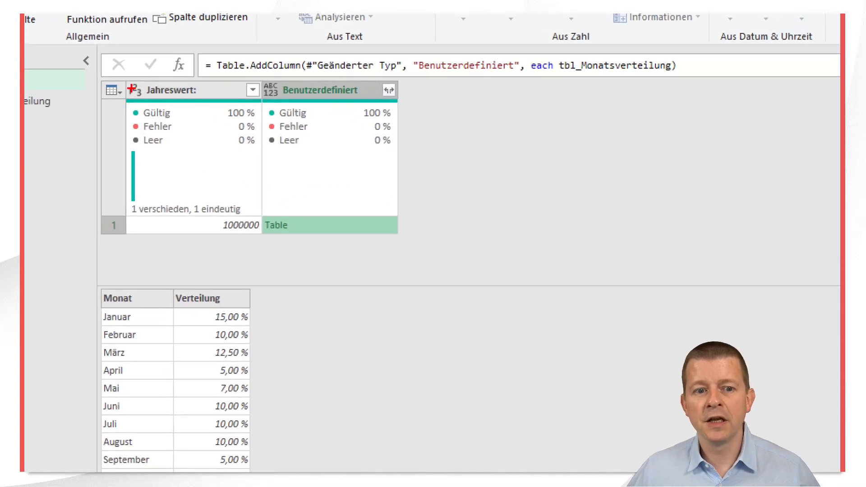
drag(121, 77, 408, 109)
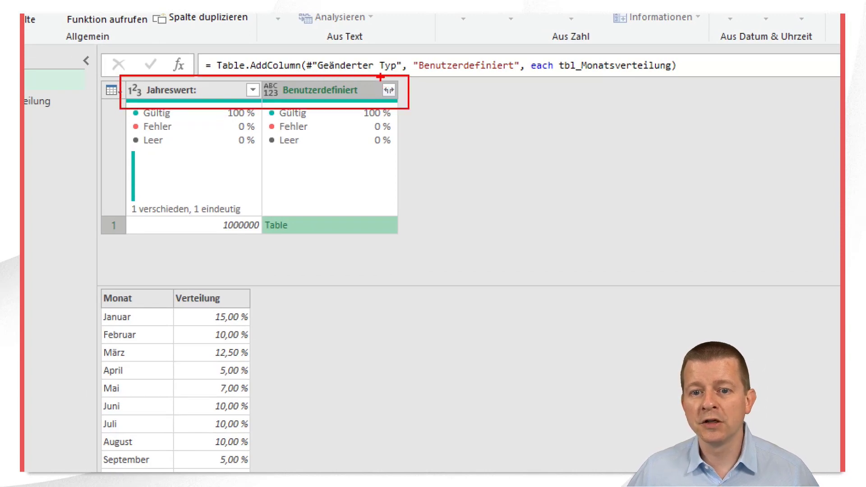
drag(381, 81, 401, 98)
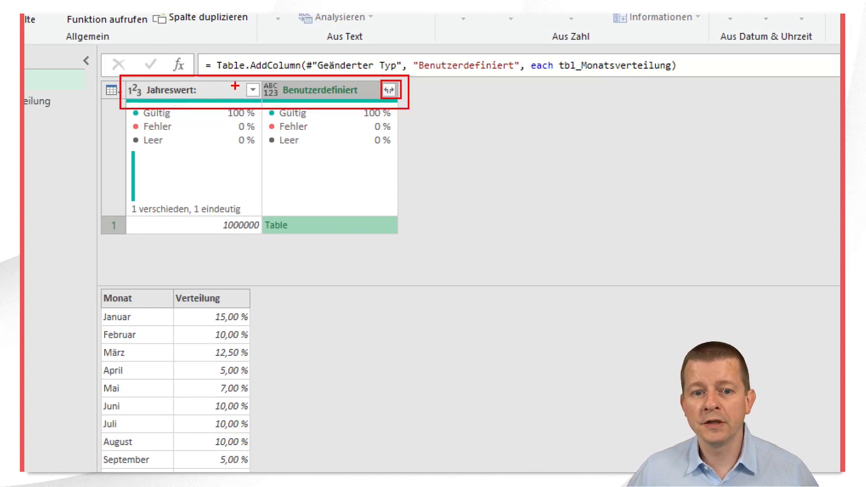
drag(244, 79, 262, 100)
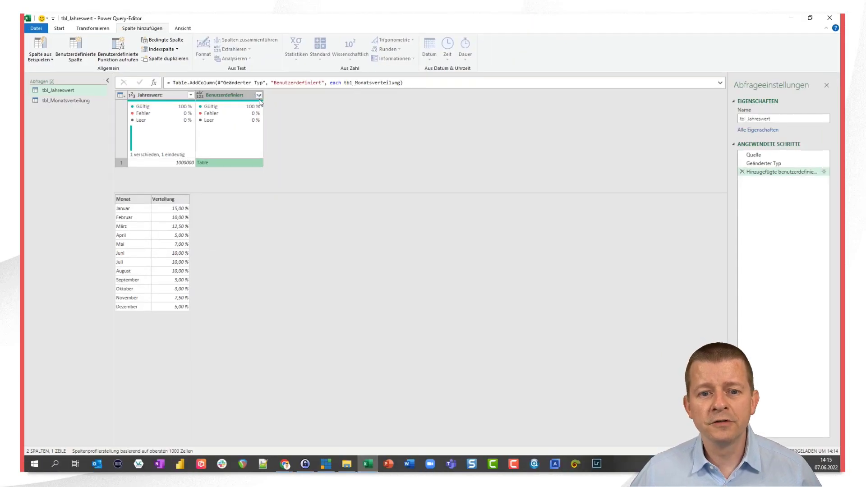
Expand Benutzerdefiniert into Monat and Verteilung with the original-name prefix option unchecked
click(259, 95)
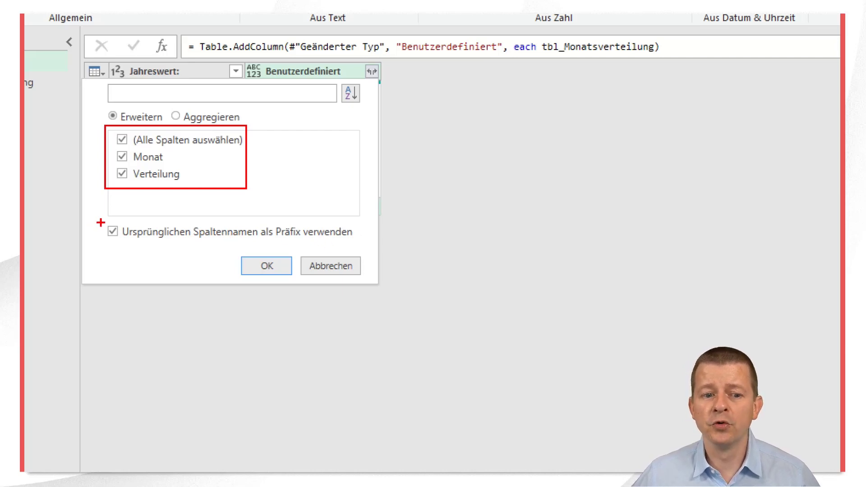
drag(101, 222, 126, 241)
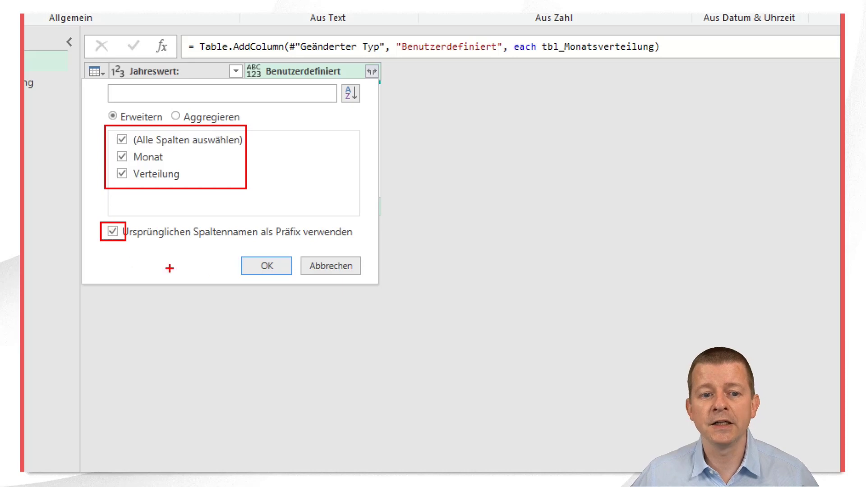
key(Escape)
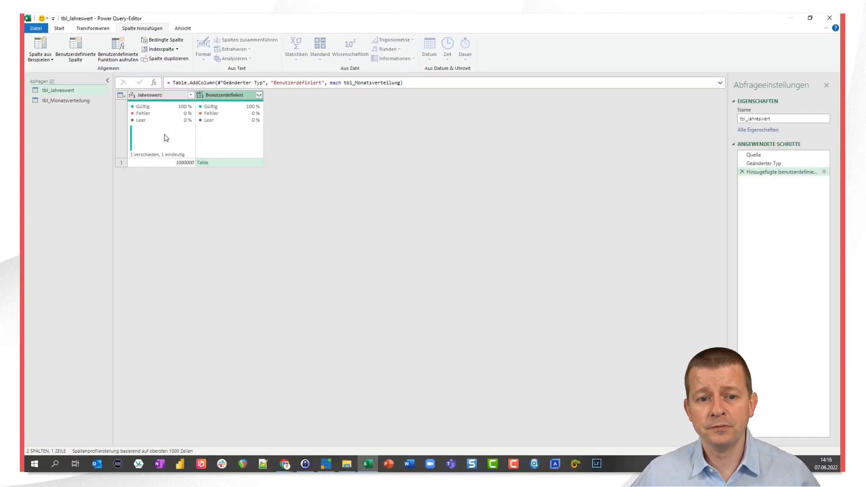
click(259, 95)
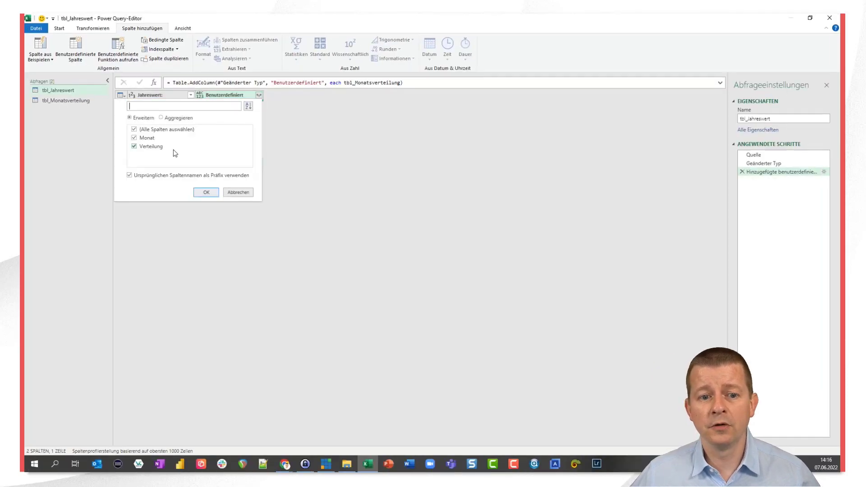
click(130, 175)
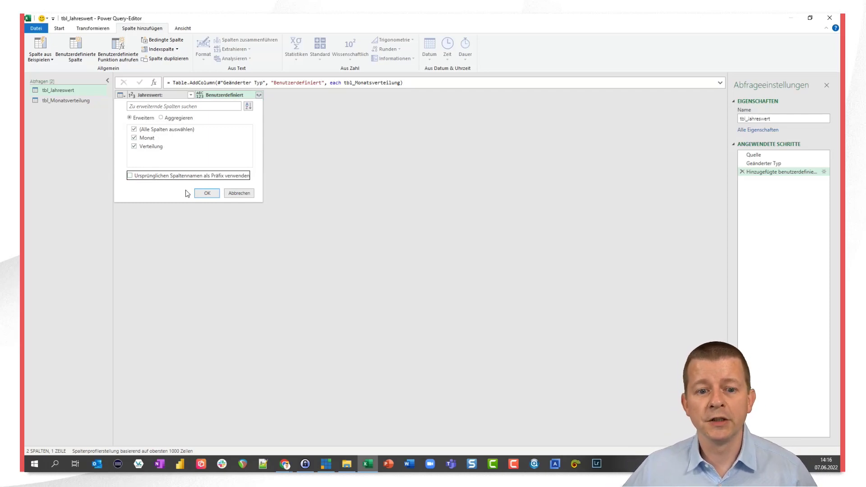
click(207, 194)
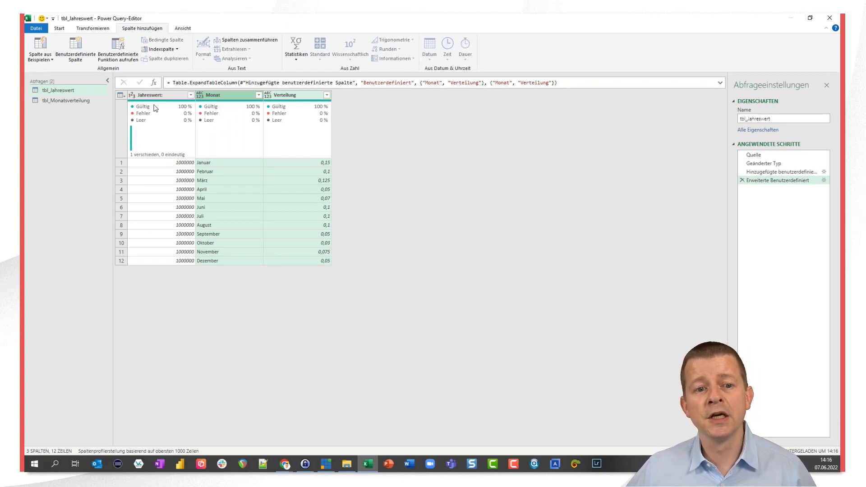
Select the Jahreswert and Verteilung columns together
click(154, 96)
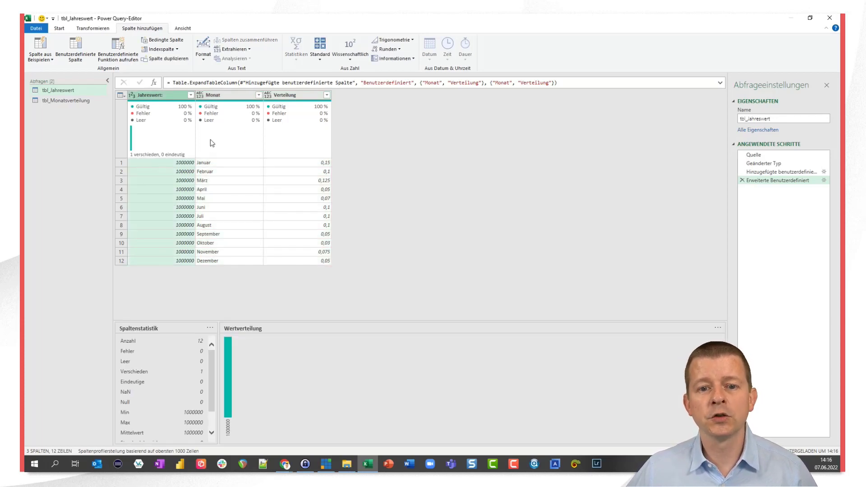
ctrl+click(301, 100)
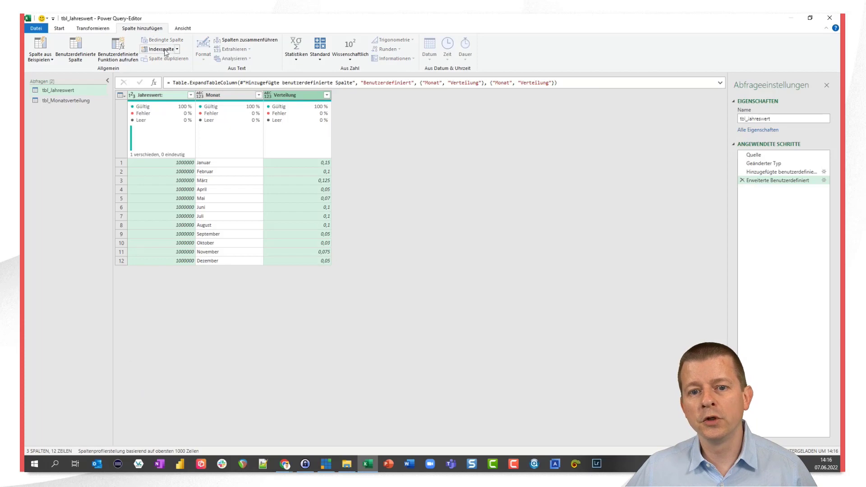
Multiply Jahreswert by Verteilung and rename the new column 'Verteilte Werte'
click(324, 62)
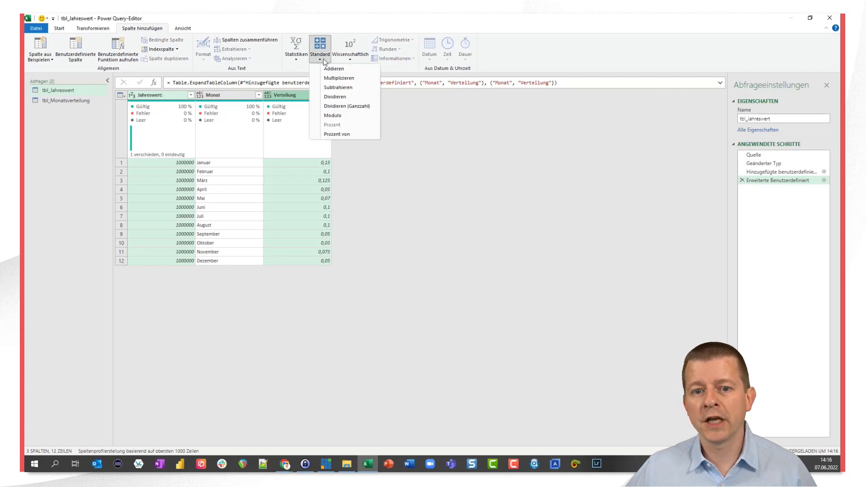
click(356, 77)
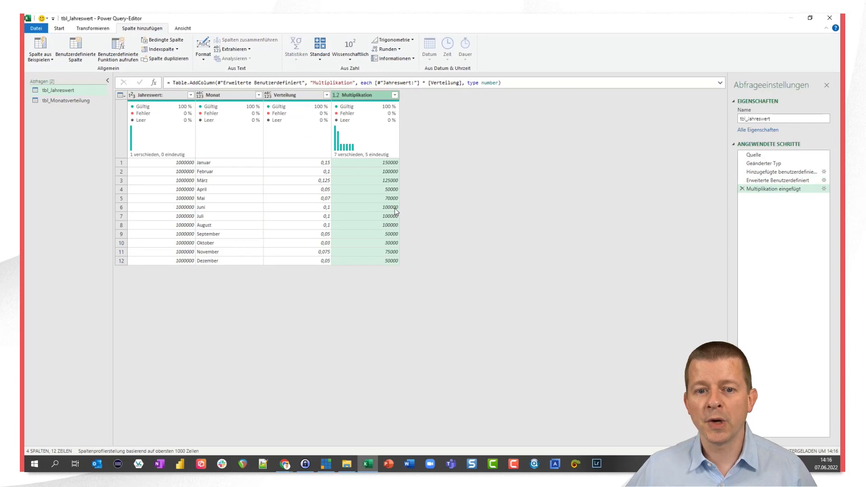
double_click(357, 96)
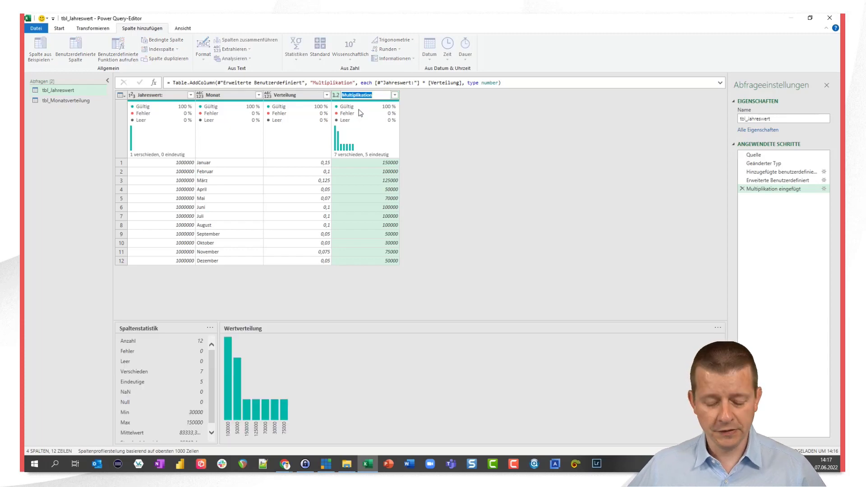
text(Verteilte)
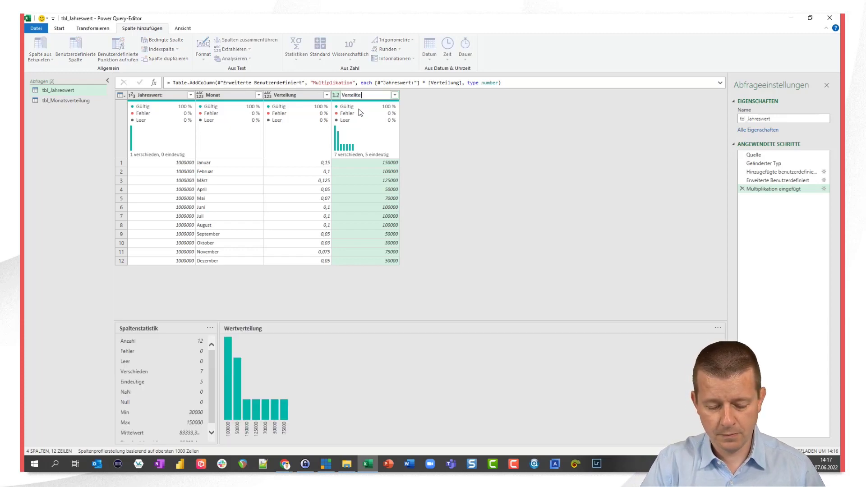
text( Werte)
key(Return)
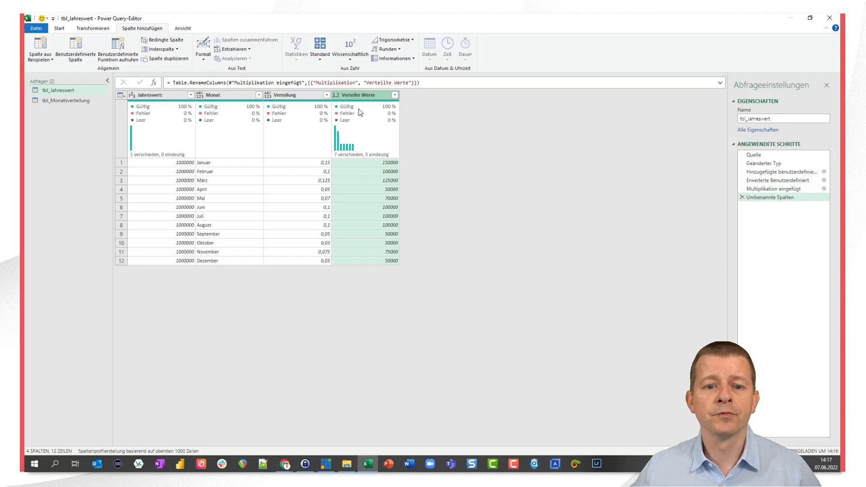
click(172, 99)
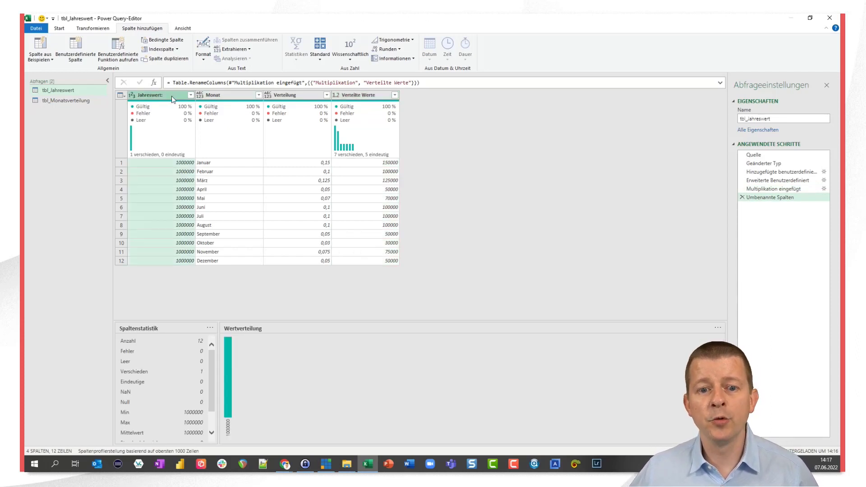
Remove the Jahreswert and Verteilung columns and set the Monat column type to Text
click(299, 95)
right_click(299, 96)
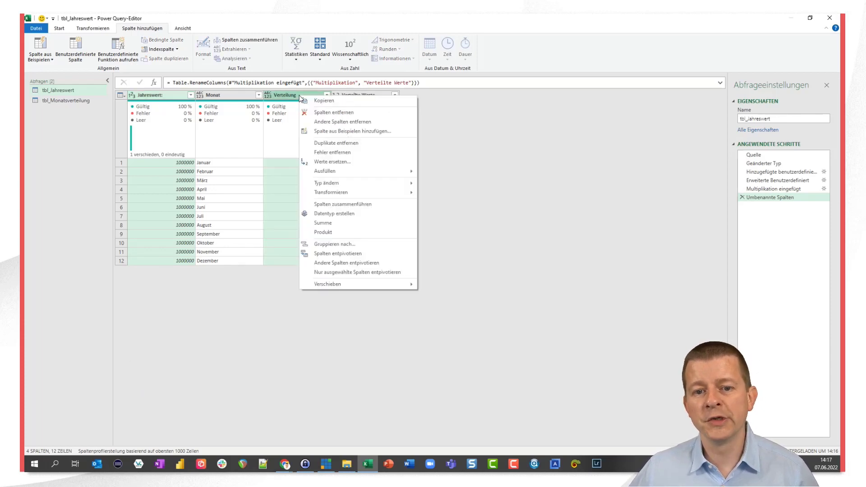
click(322, 114)
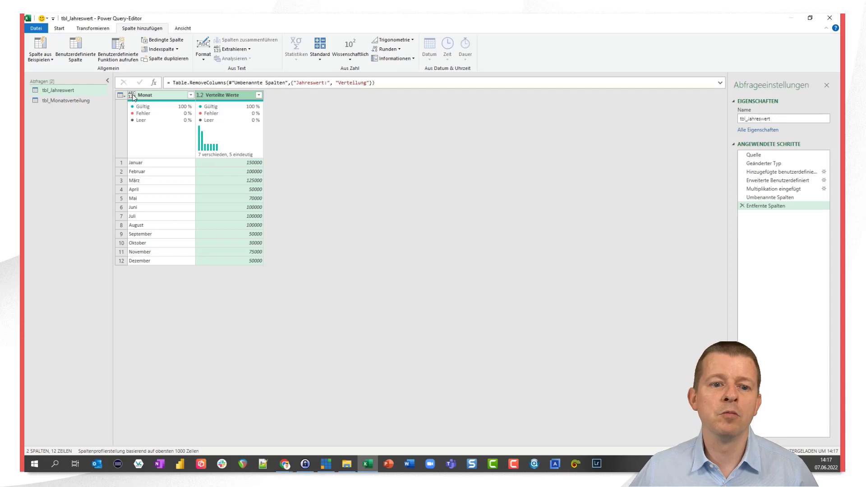
click(133, 96)
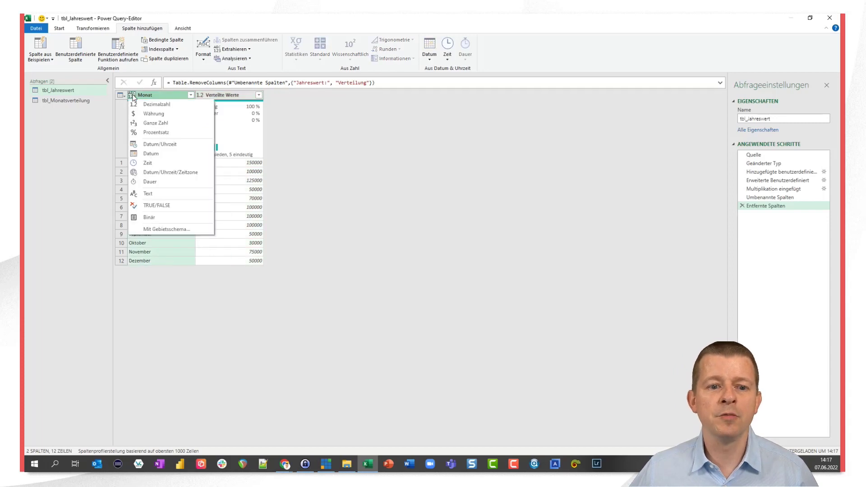
click(151, 195)
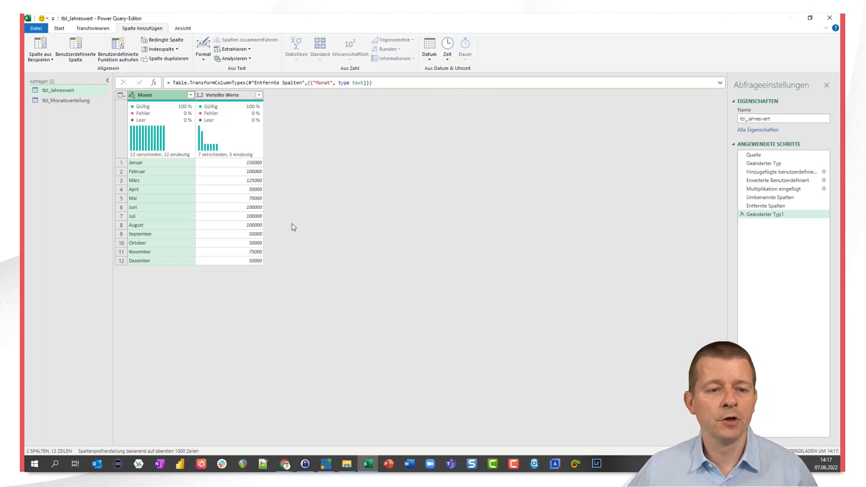
click(63, 30)
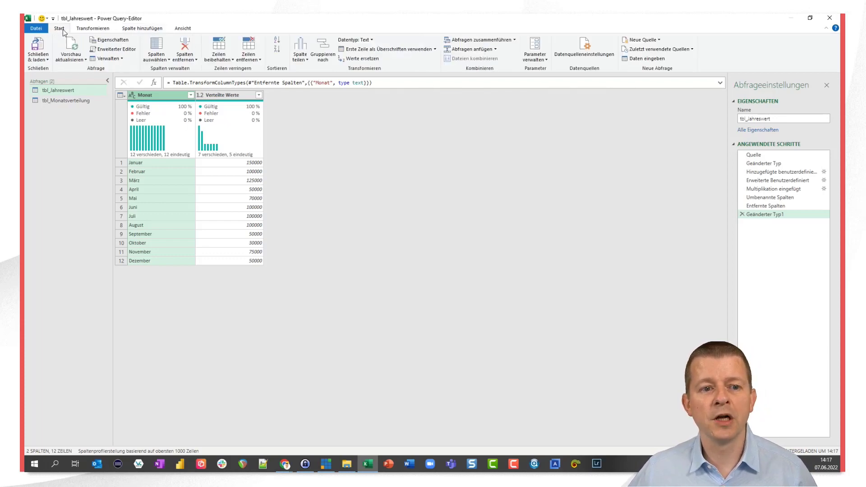
Close the editor and load tbl_Jahreswert as a table at existing sheet cell $I$7
click(44, 55)
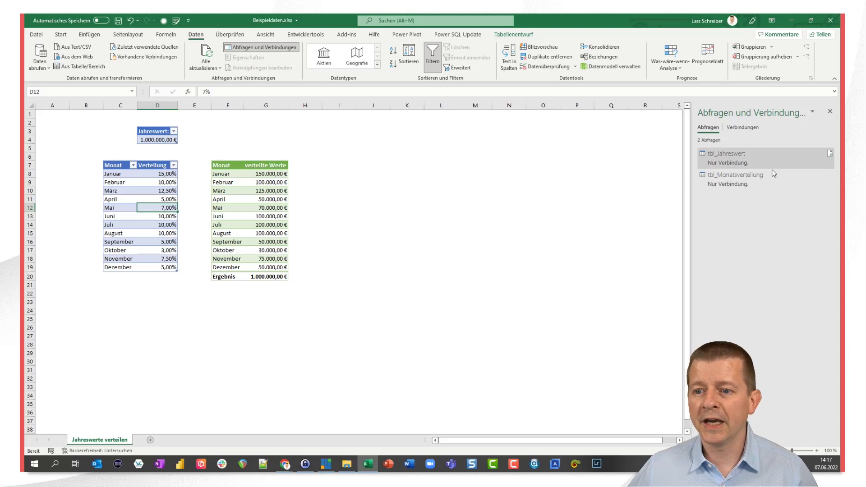
mouse_move(727, 154)
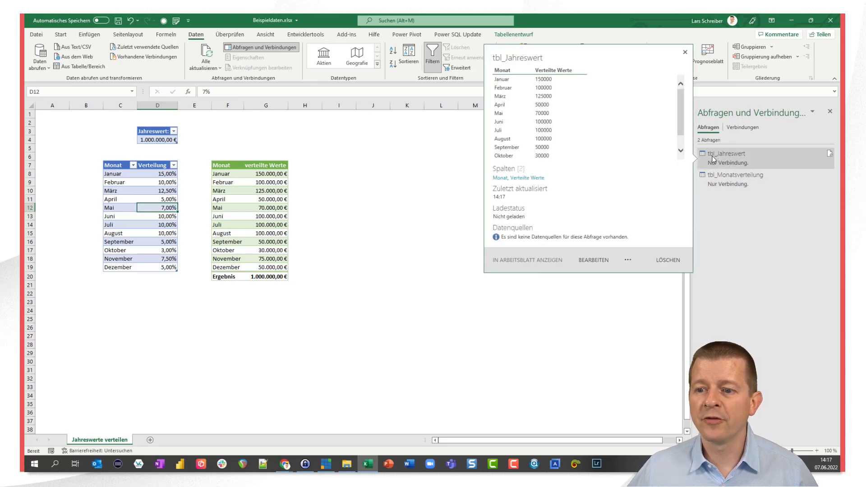
right_click(736, 156)
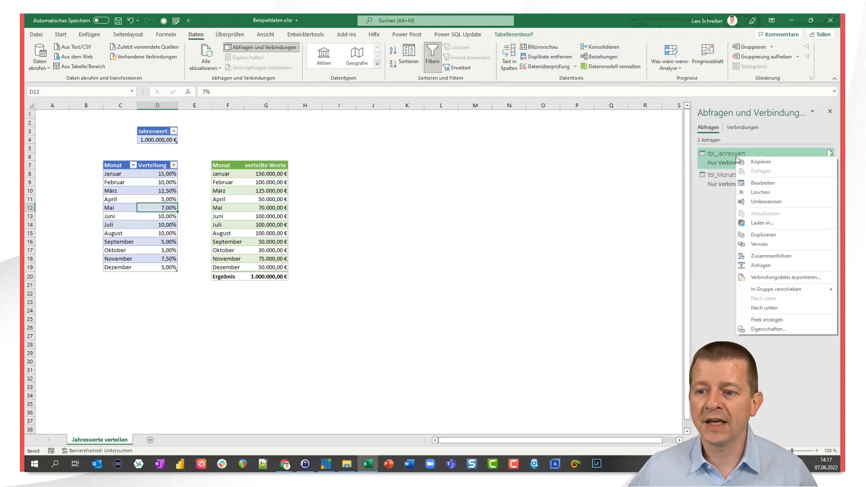
click(768, 224)
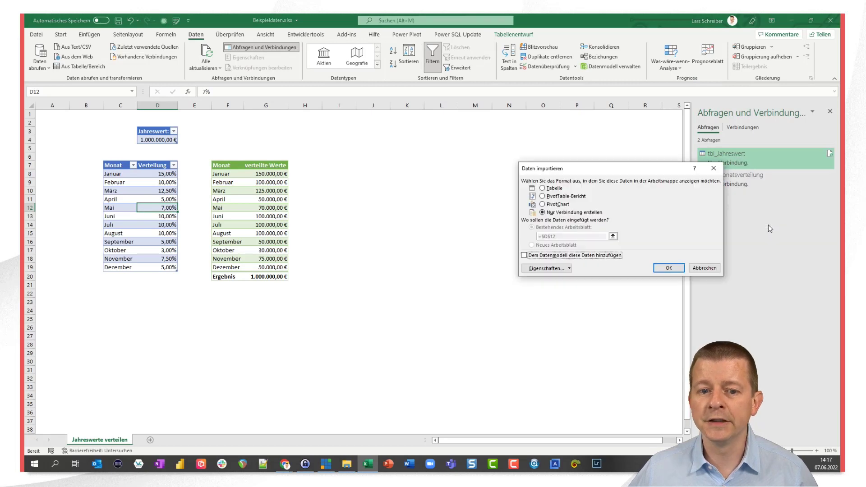
click(551, 188)
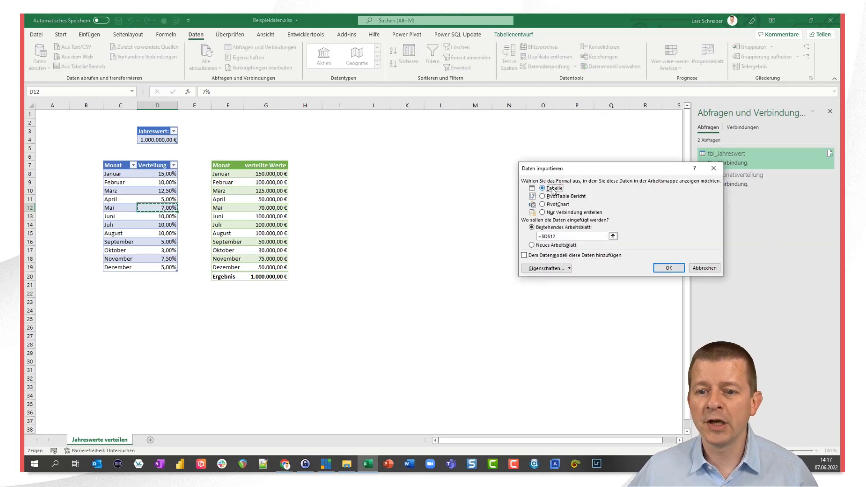
click(613, 237)
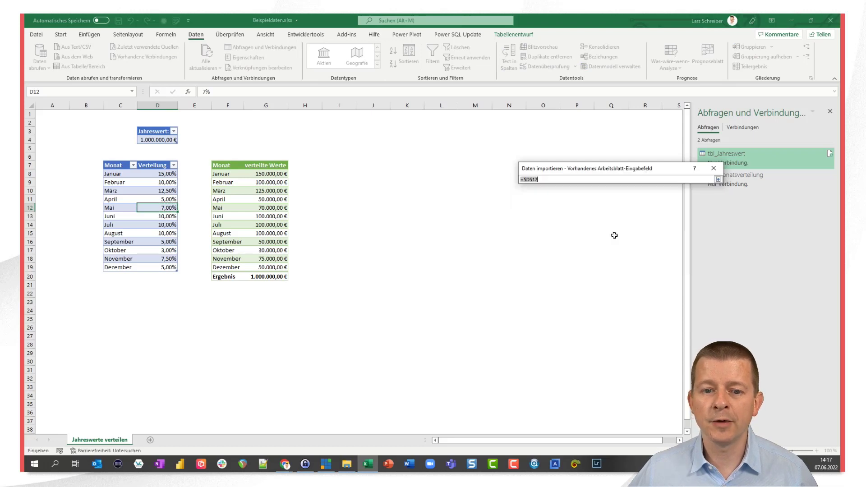
click(329, 164)
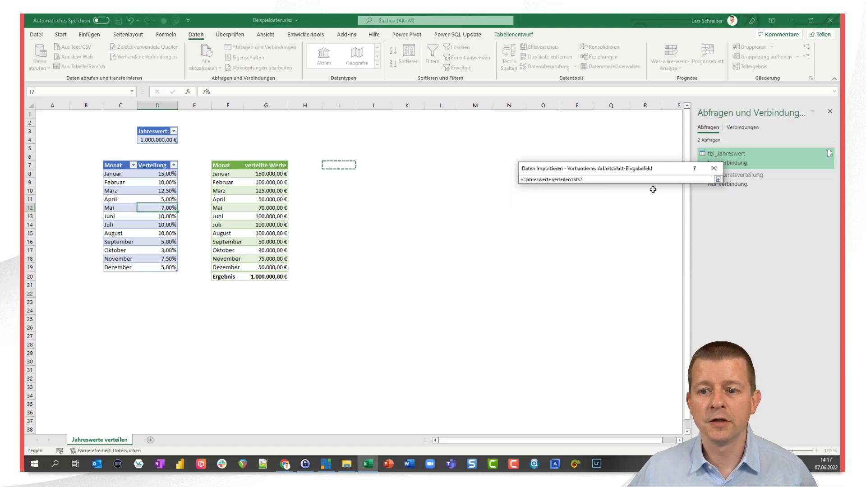
click(719, 179)
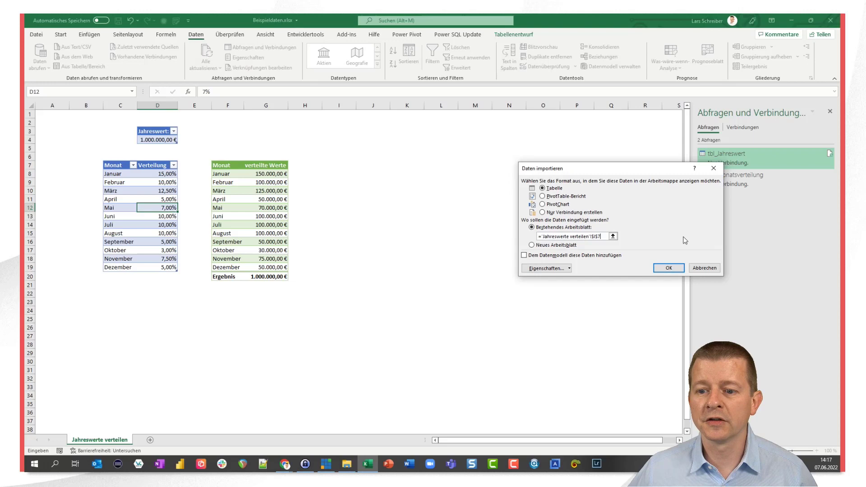
click(670, 268)
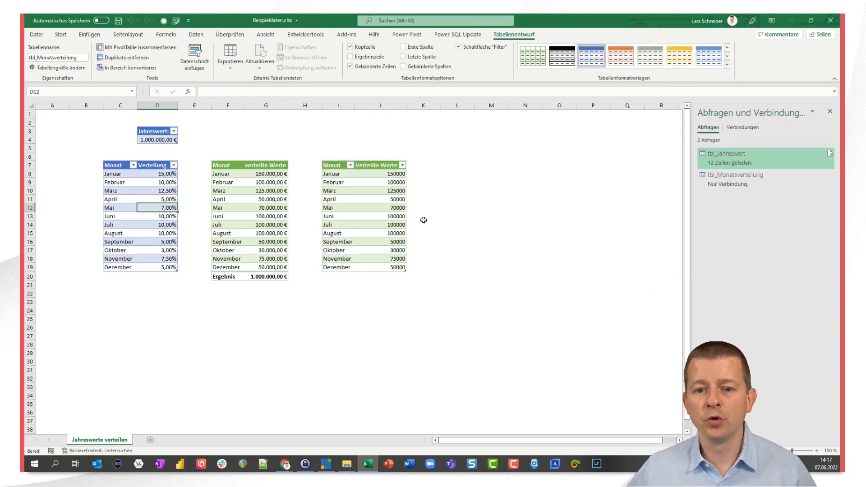
Format the Verteilte Werte amounts J8:J19 as euro currency
drag(395, 174, 395, 269)
key(ctrl+shift+4)
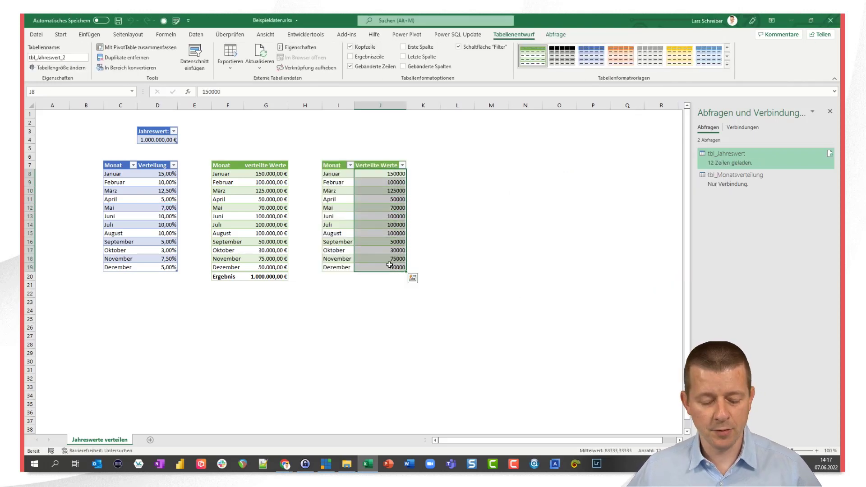
click(437, 279)
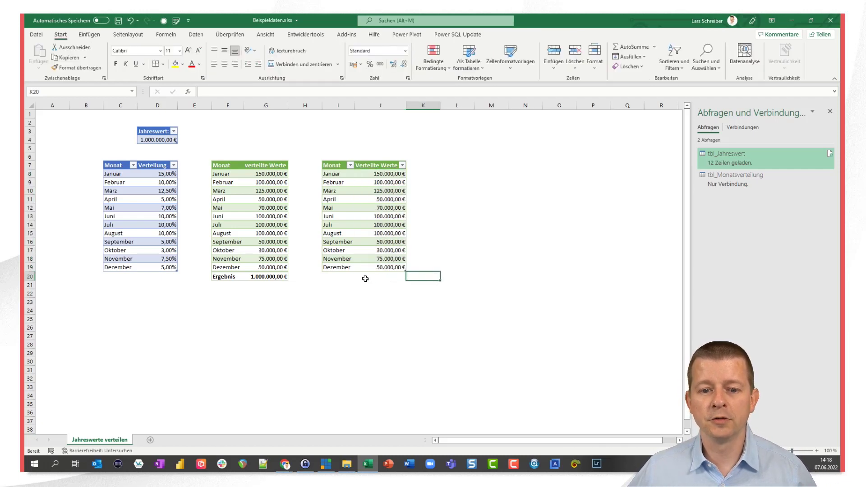
Turn on the table's Ergebniszeile to show the 1.000.000,00 € total
click(361, 259)
click(513, 34)
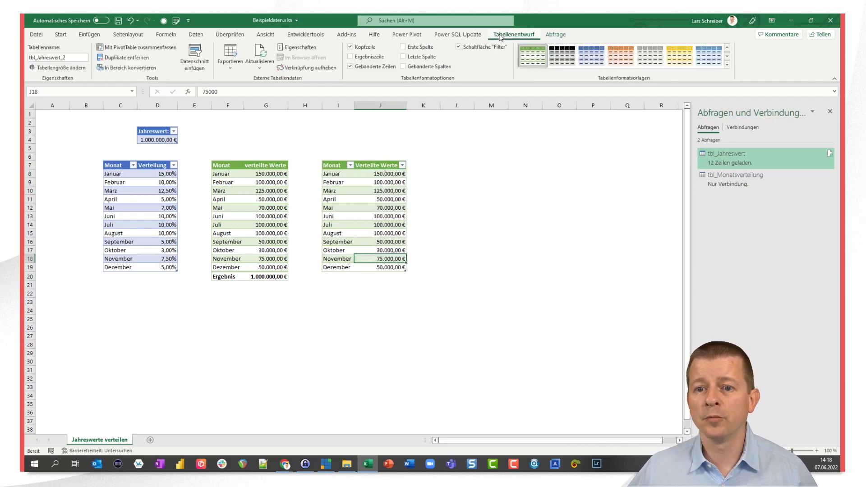
click(374, 57)
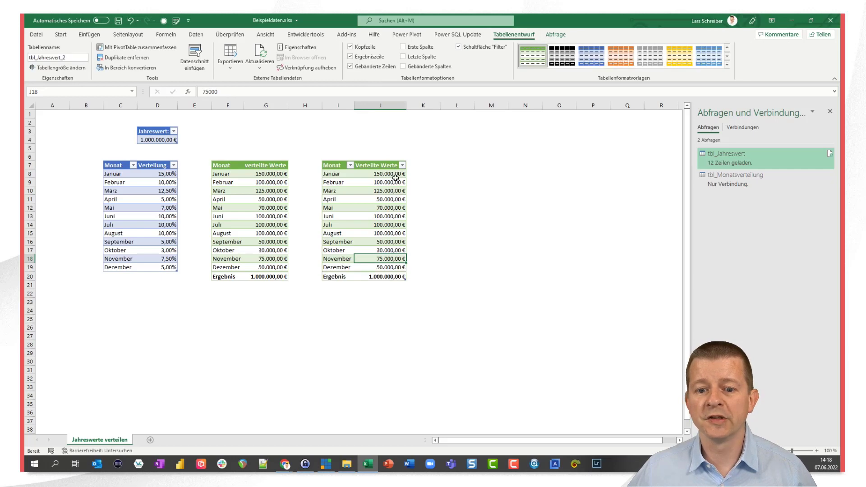
click(399, 294)
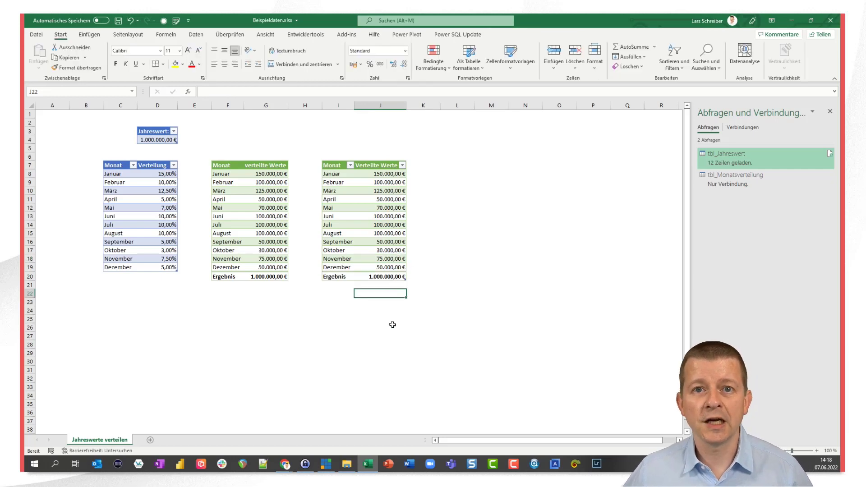